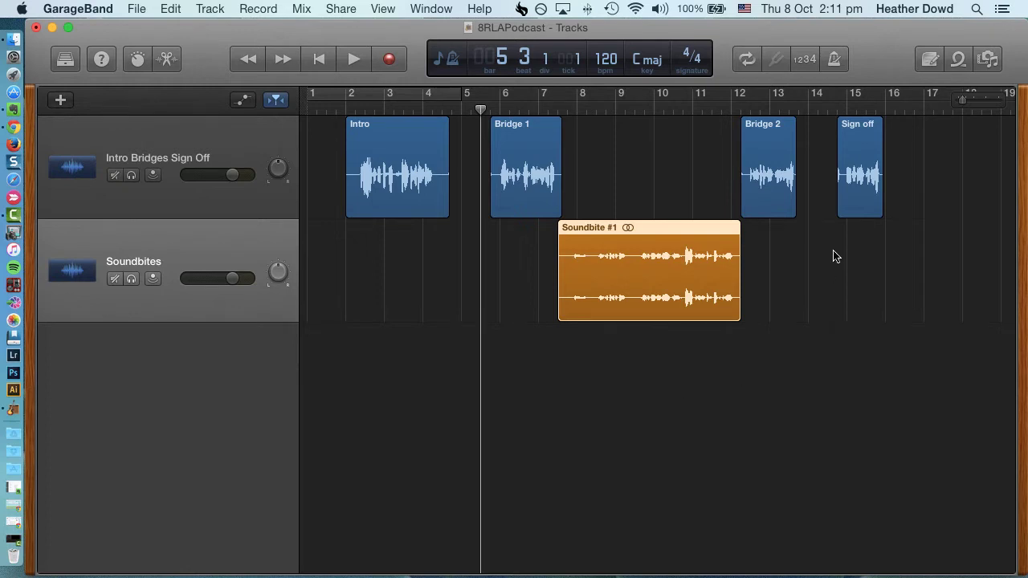
- Filter the loop library to the 295 Jingles and audition the Investigation Short loop
click(958, 62)
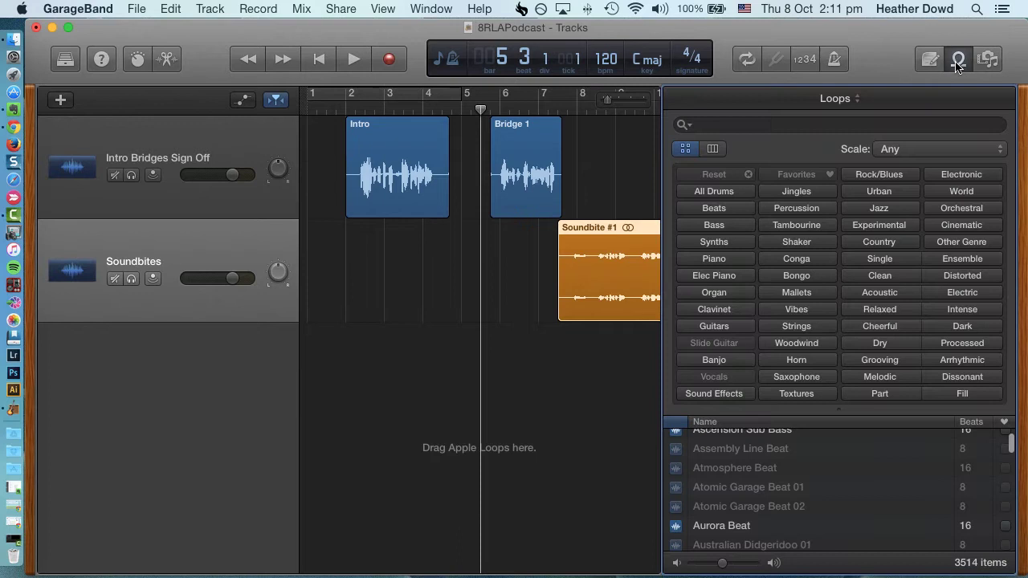
click(797, 193)
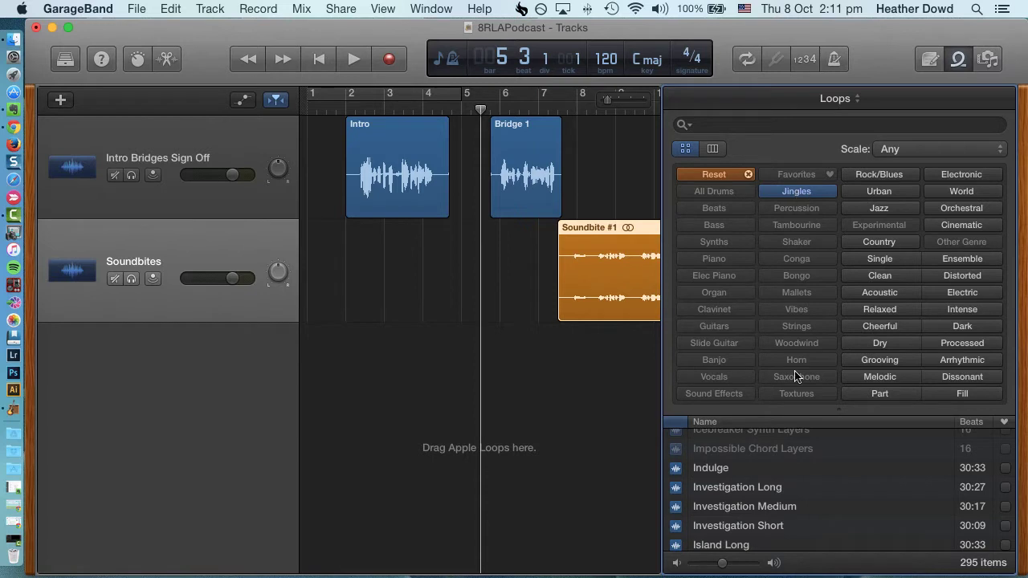
scroll(787, 502, down, 5)
scroll(787, 501, down, 7)
scroll(787, 501, up, 7)
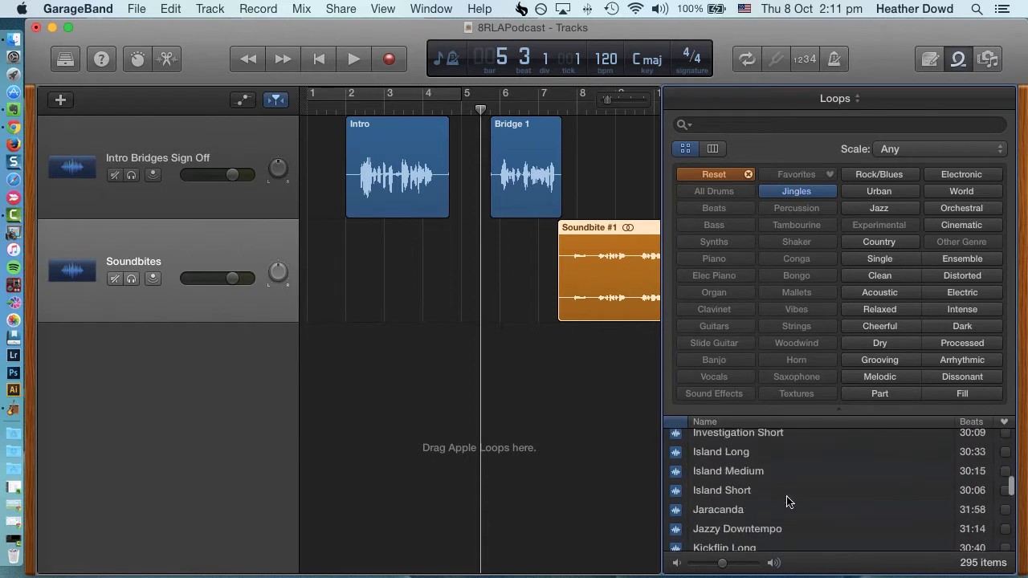
scroll(787, 501, up, 2)
scroll(787, 502, up, 3)
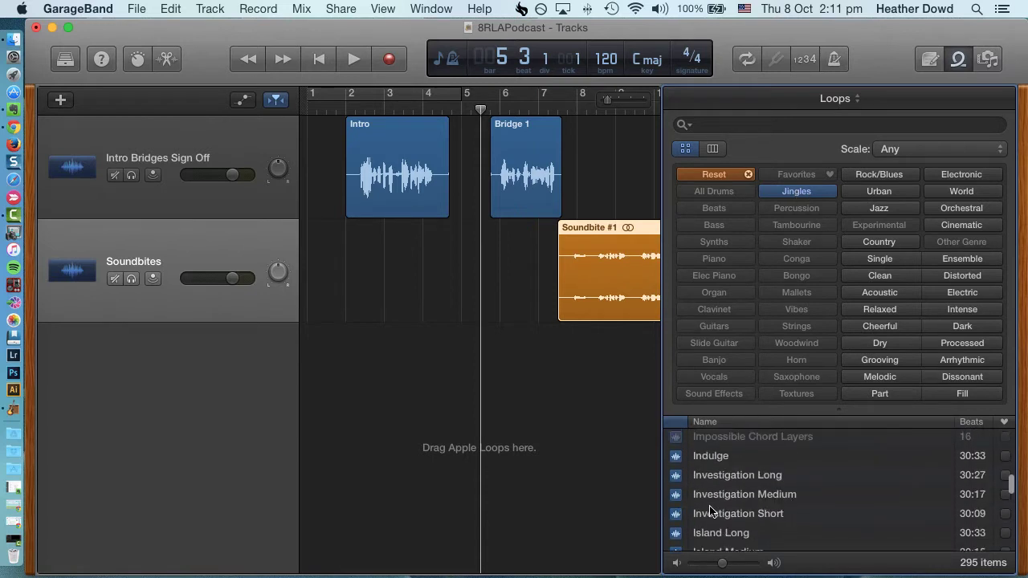
click(747, 519)
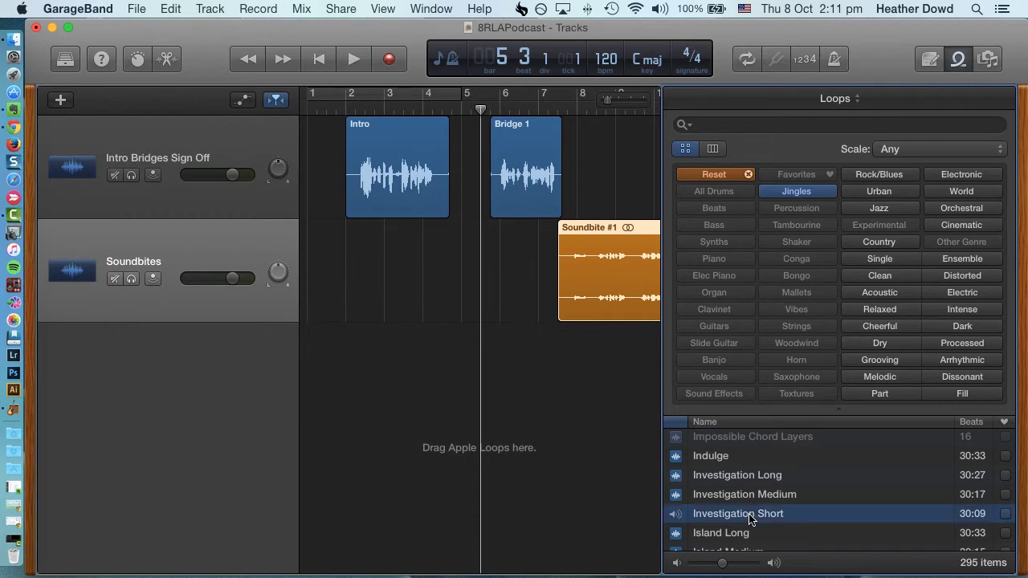
click(732, 520)
- Place the Investigation Short loop at bar 1 on a new track
drag(757, 520, 328, 424)
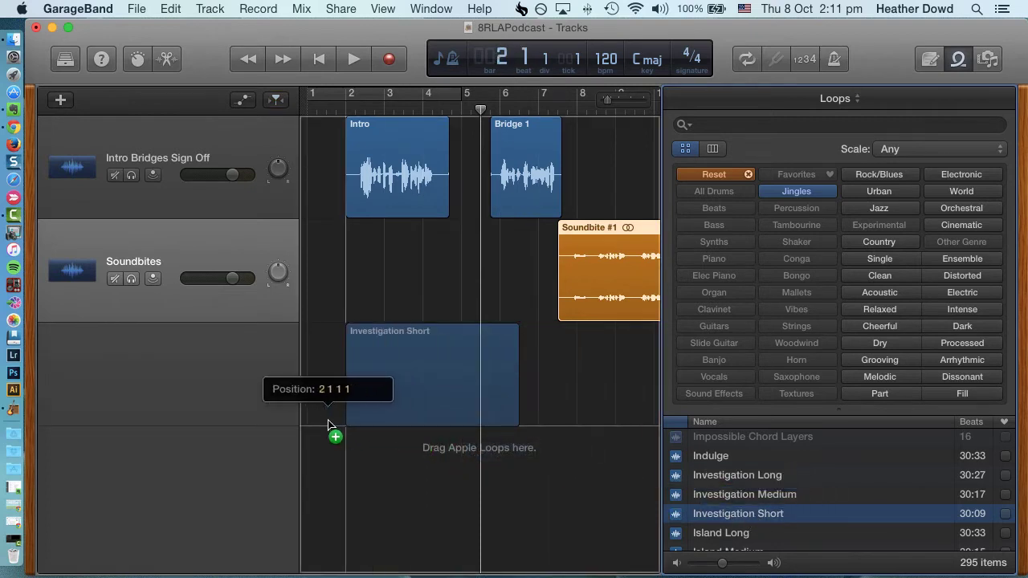
drag(327, 425, 299, 420)
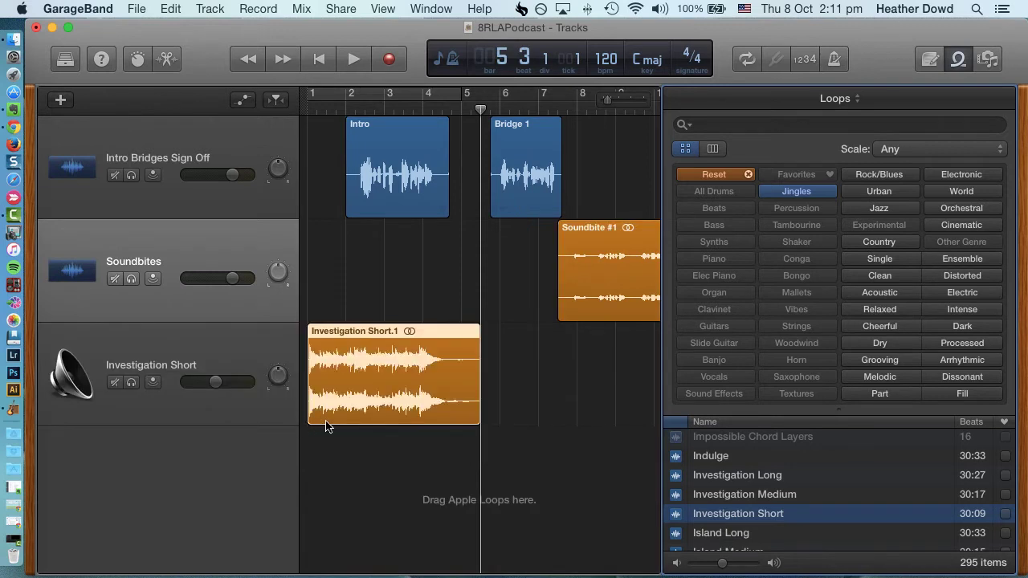
click(140, 369)
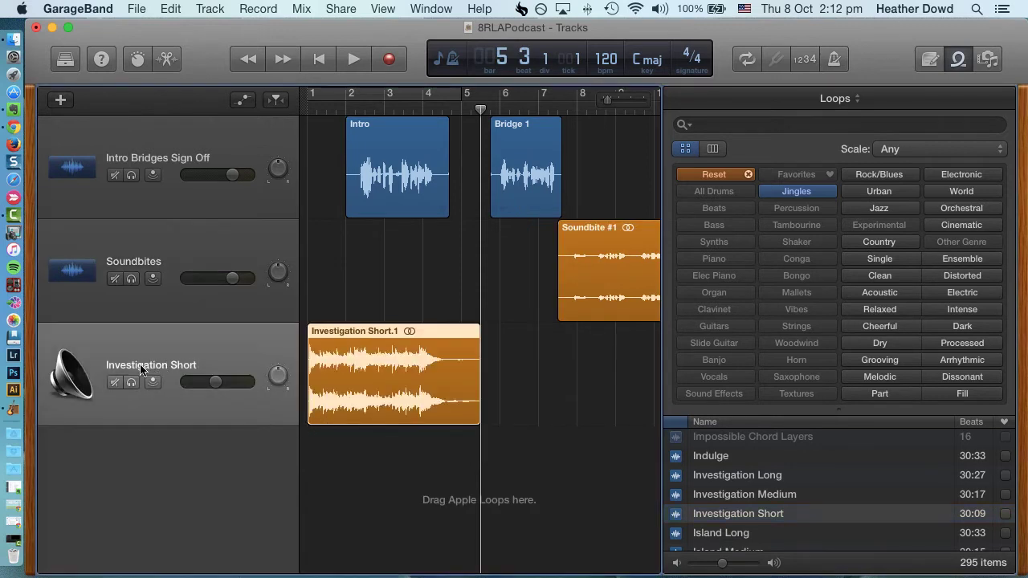
- Rename the new Investigation Short track to 'Jingle'
right_click(140, 369)
click(165, 424)
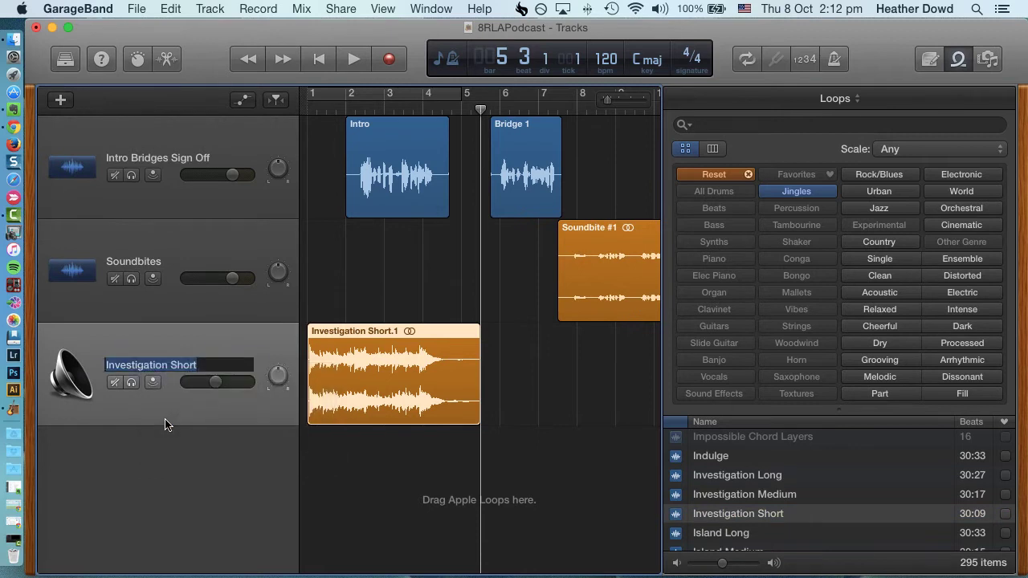
text(Jingle)
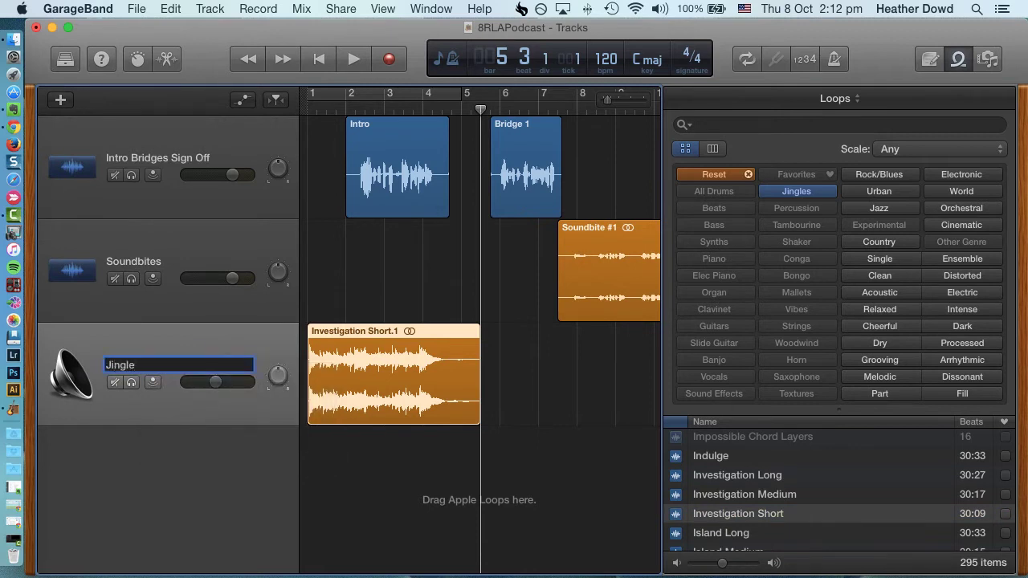
key(Return)
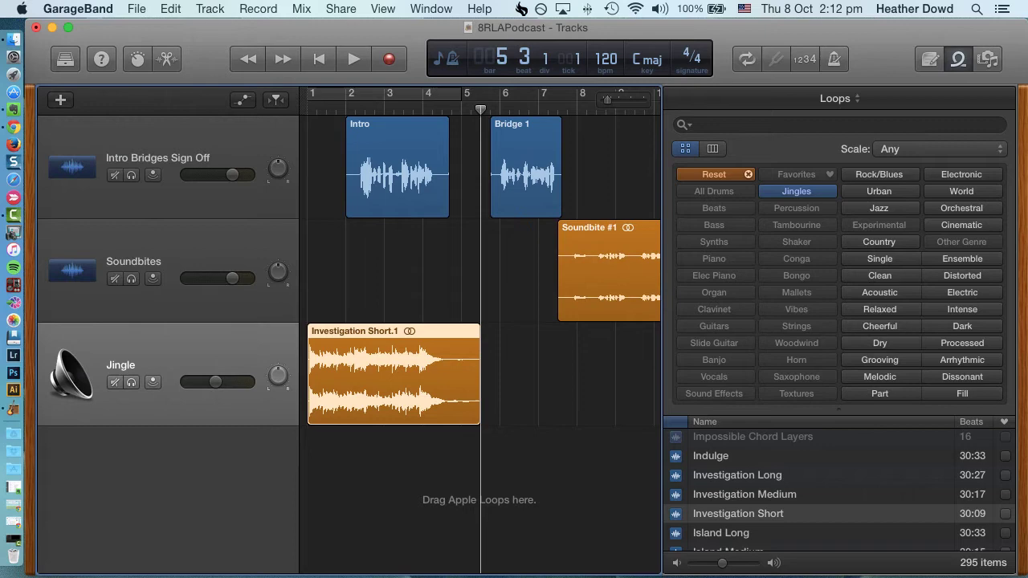
scroll(436, 328, right, 1)
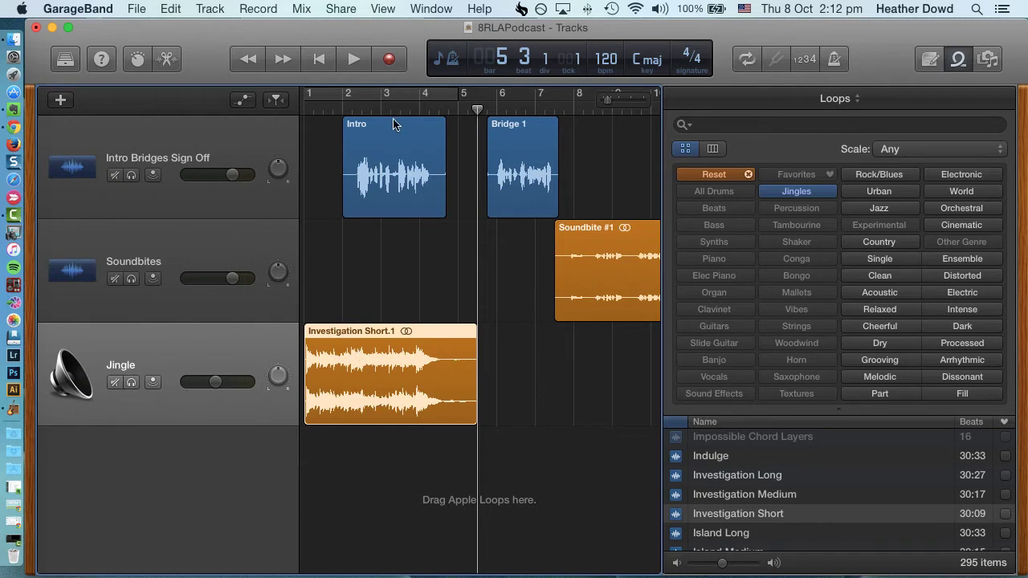
- Play the project from the start to check the jingle, then close the loop library
key(Return)
click(275, 100)
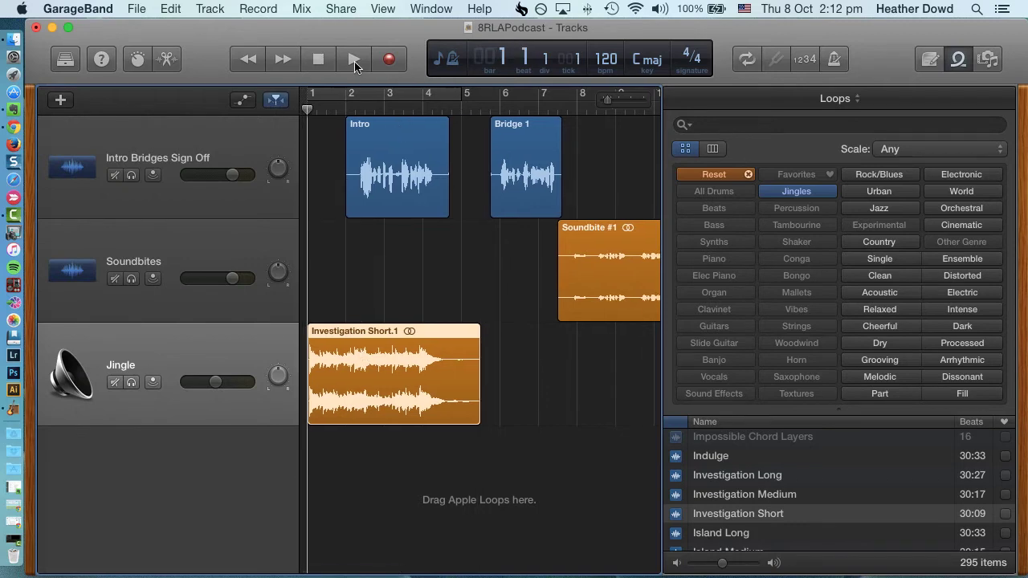
click(354, 60)
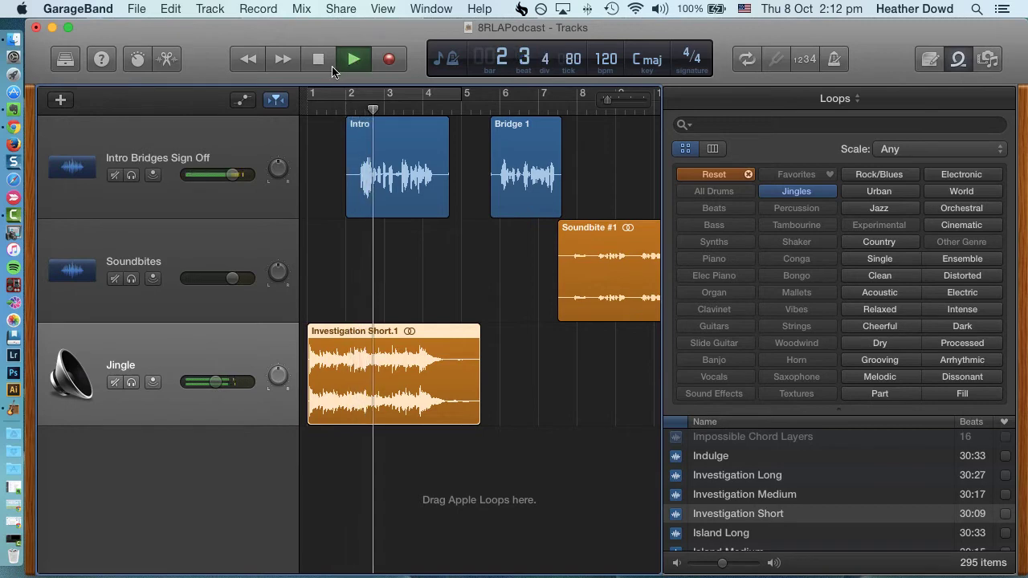
click(319, 65)
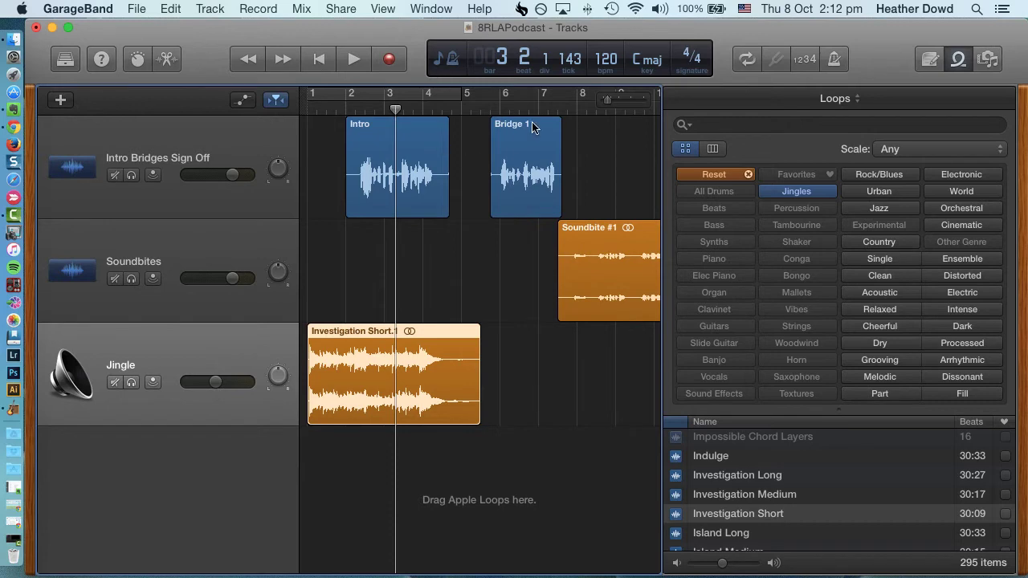
click(587, 230)
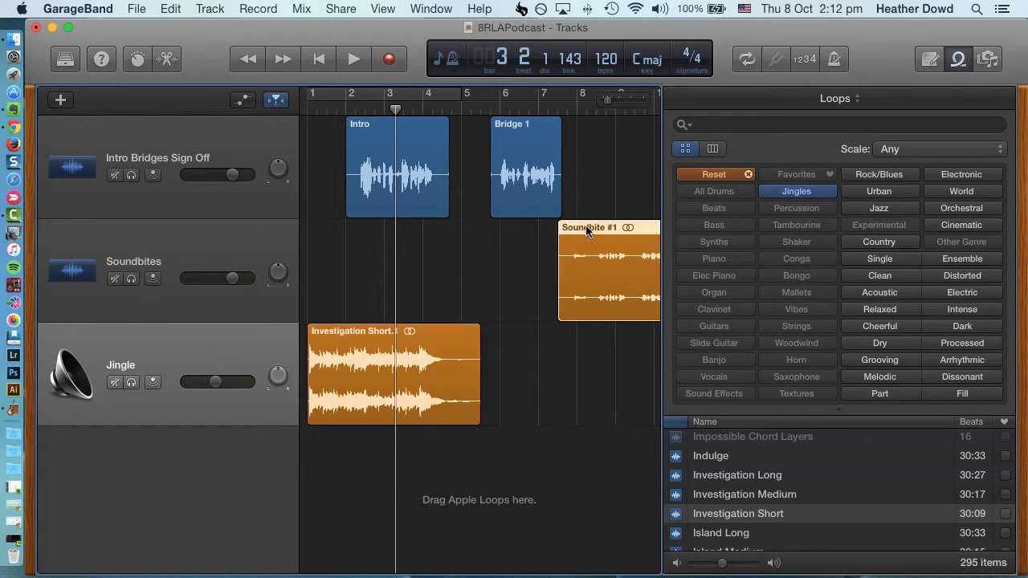
click(959, 59)
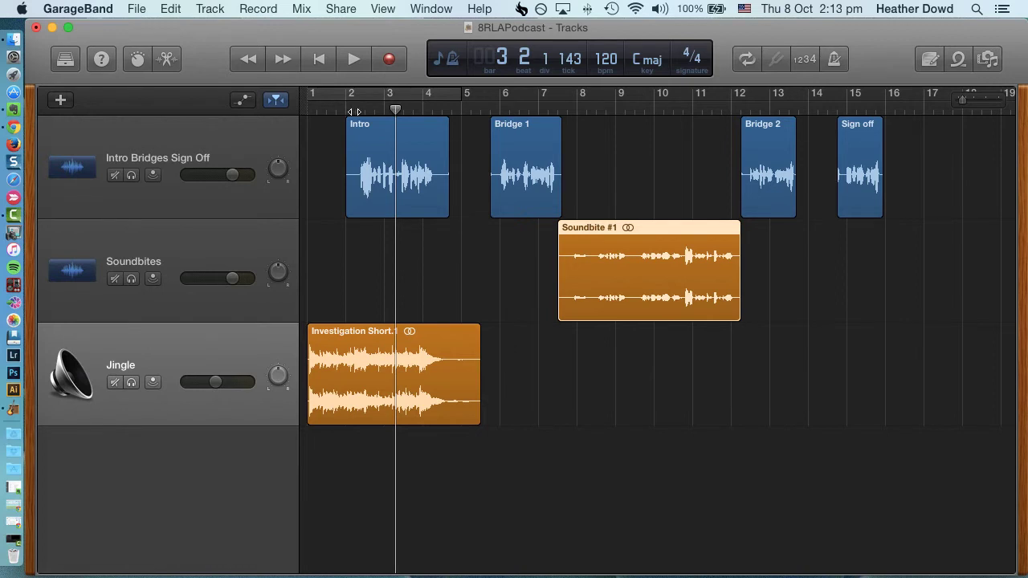
- Show the automation lanes and enable the Jingle track's Volume automation line
click(244, 103)
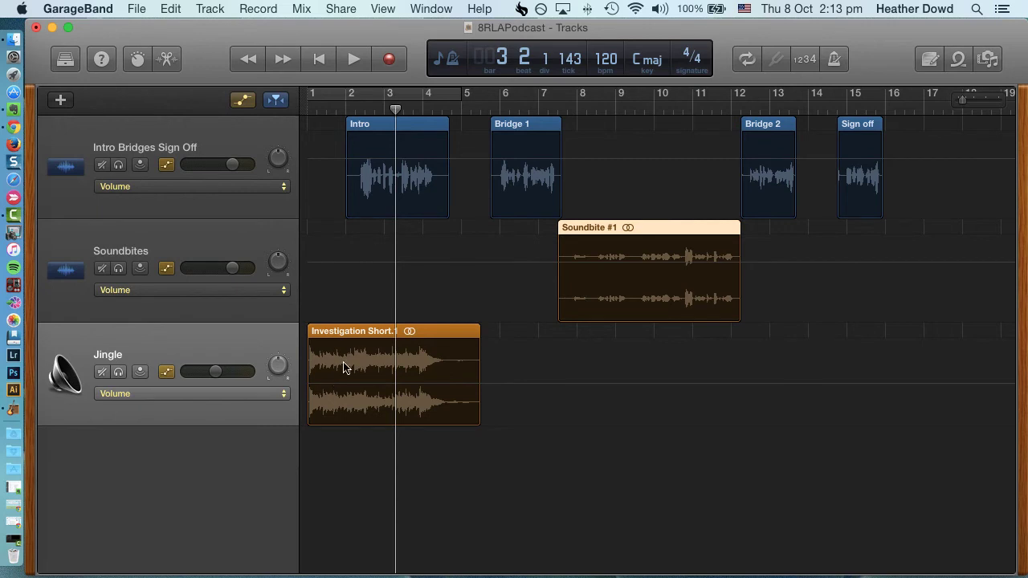
click(336, 389)
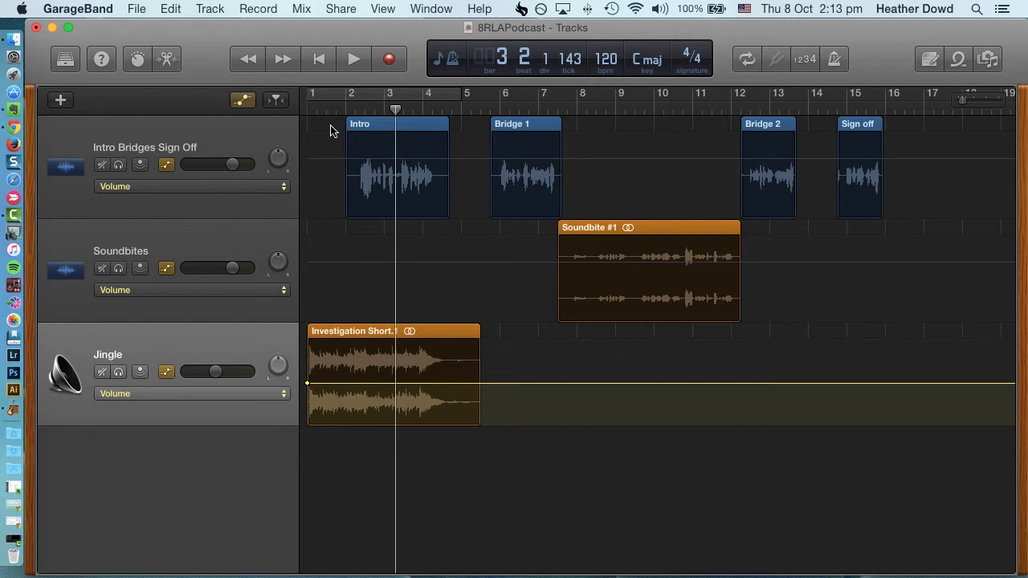
- Dip the Jingle volume to about -23 dB early on and nudge the Intro clip slightly earlier
click(342, 384)
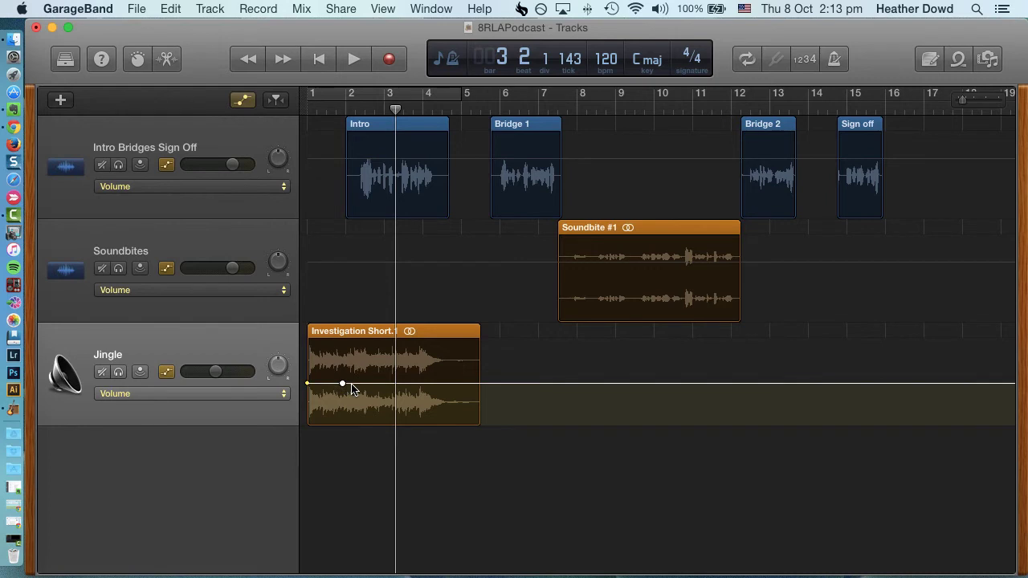
drag(352, 383, 352, 410)
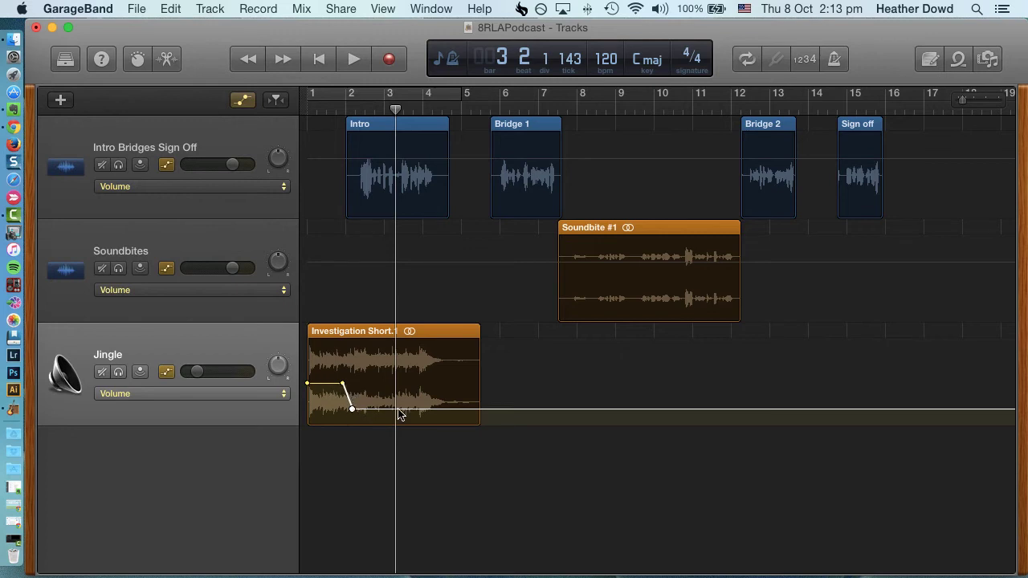
click(421, 126)
drag(421, 126, 410, 126)
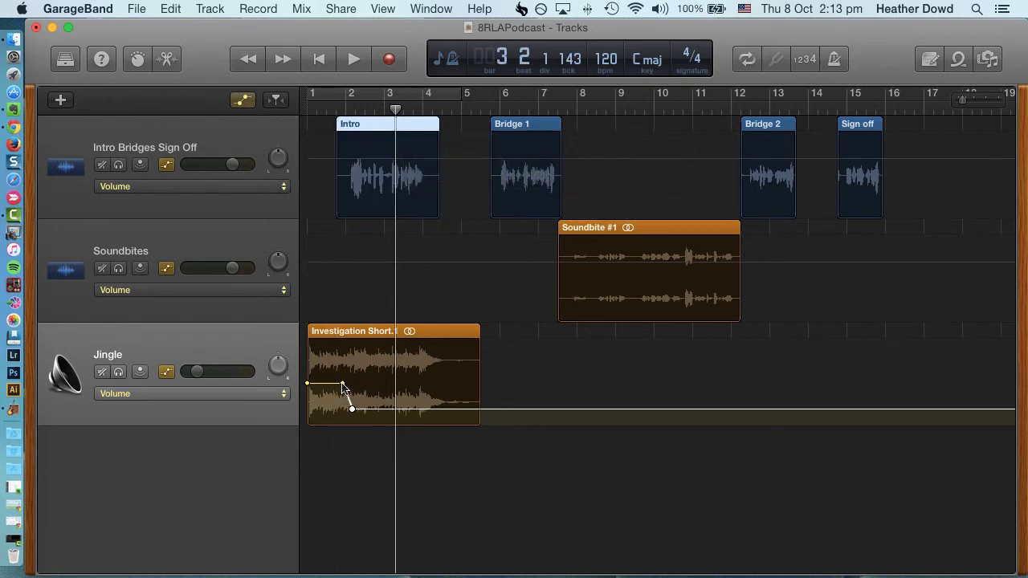
mouse_move(344, 383)
mouse_down()
mouse_move(335, 384)
mouse_move(346, 410)
mouse_up()
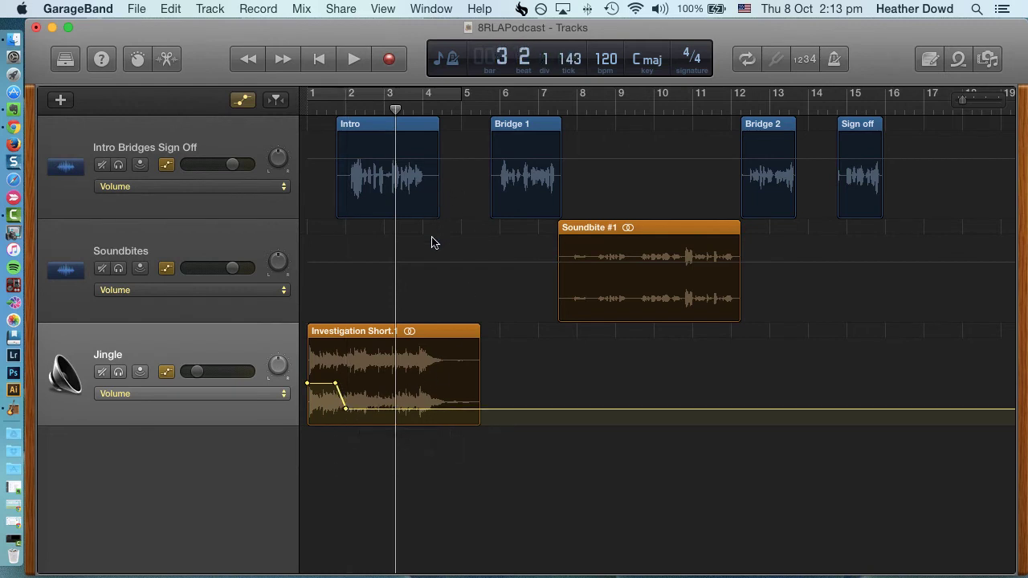
- Raise the Jingle volume back up near bar 4, then play from the start
click(422, 410)
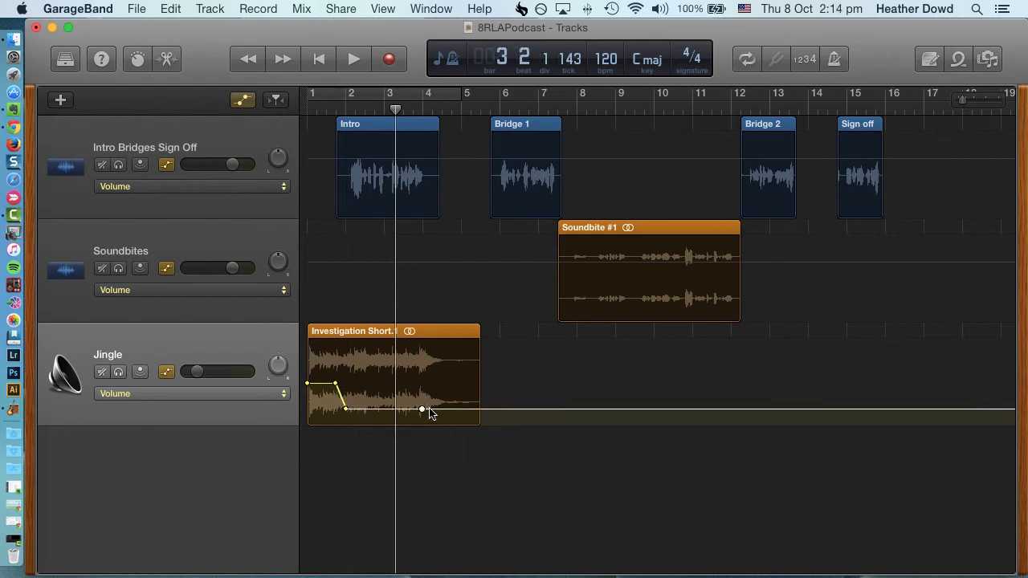
drag(431, 412, 430, 383)
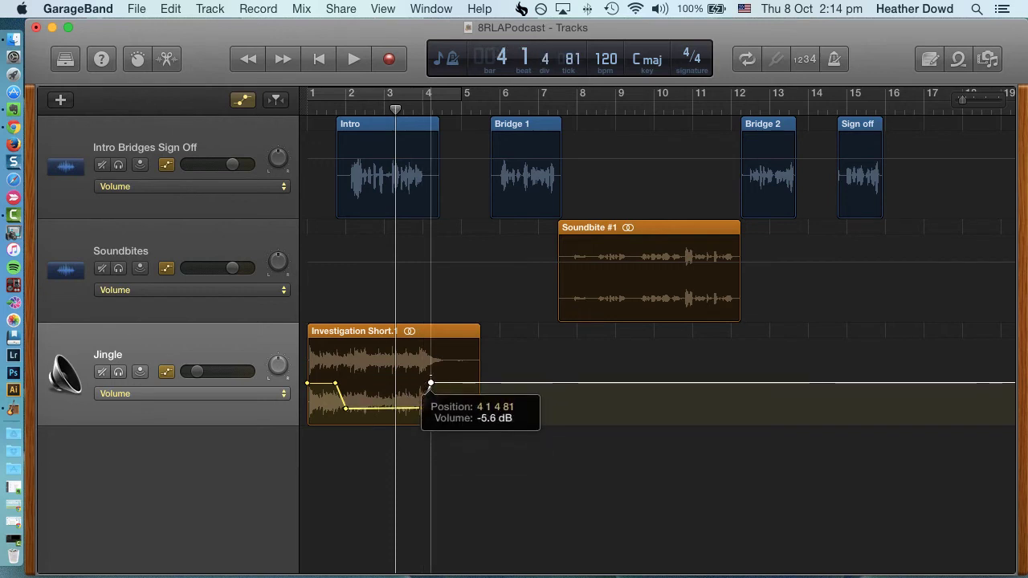
drag(396, 97, 316, 86)
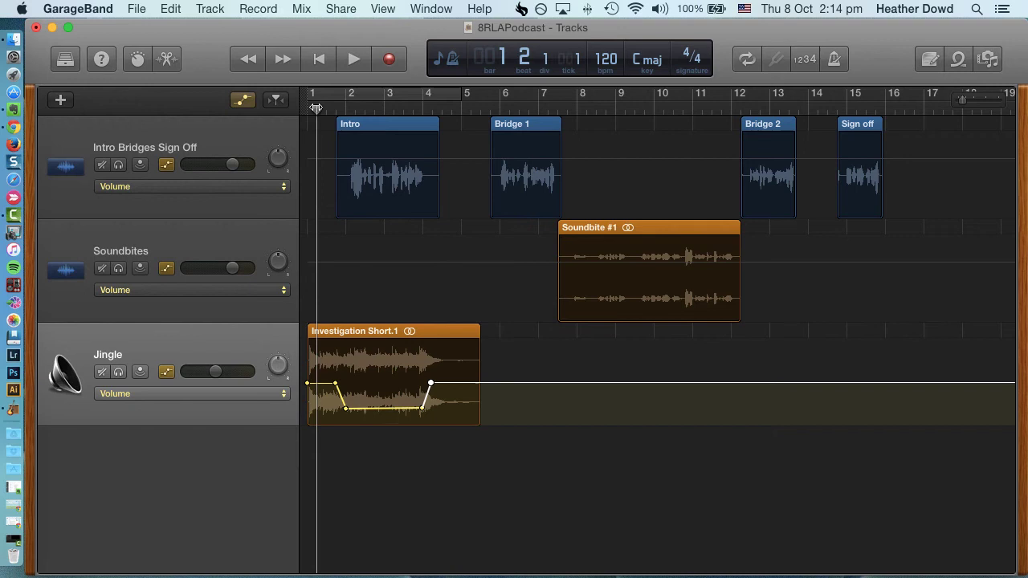
click(354, 60)
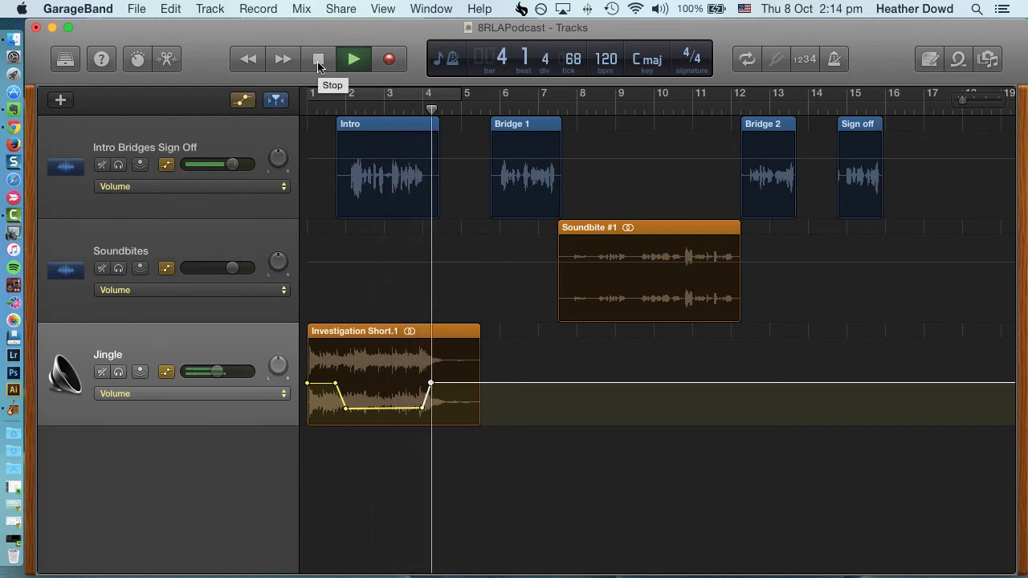
- Stop playback and turn off the volume automation lanes
click(318, 64)
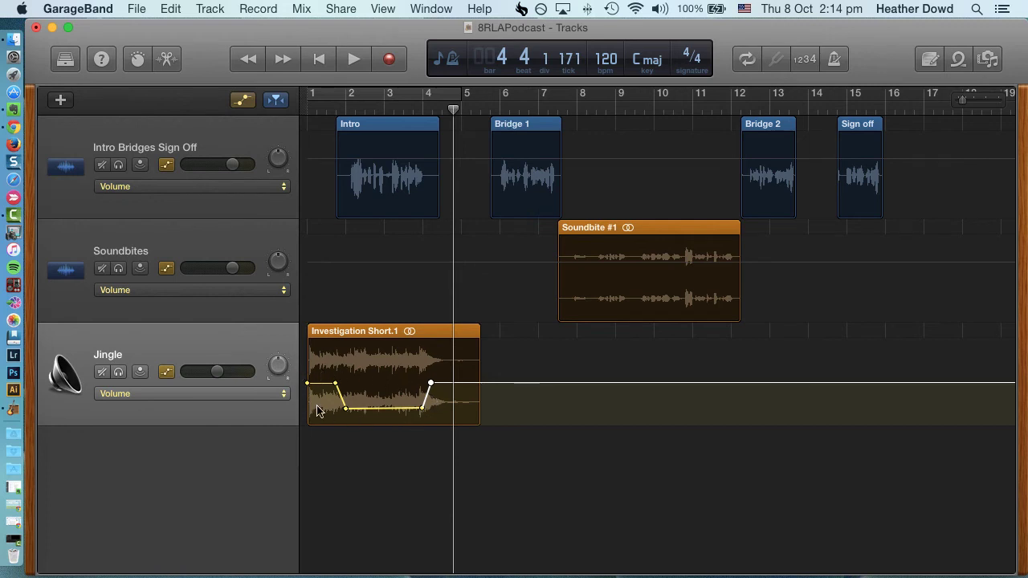
click(243, 101)
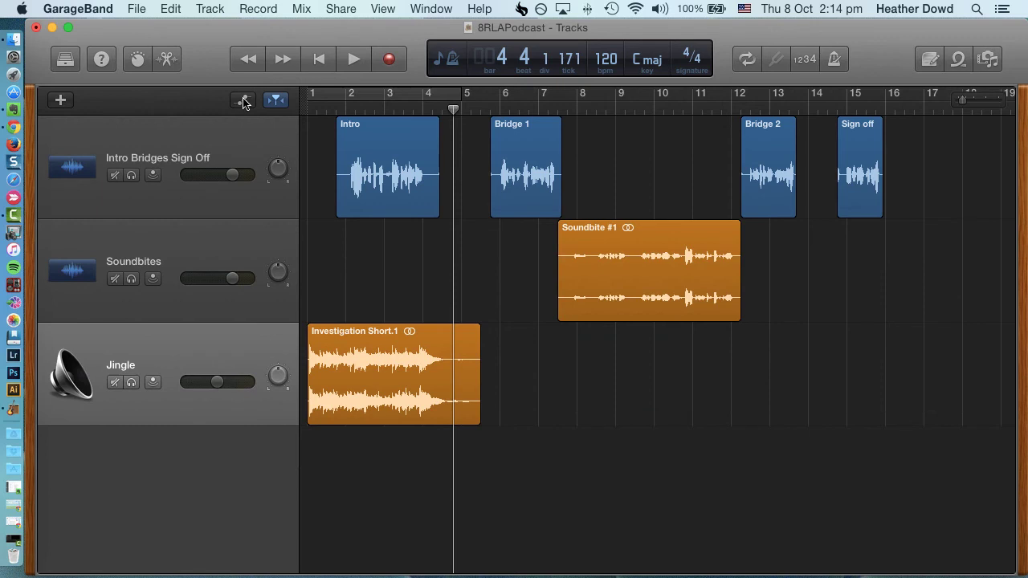
- Add a second Investigation Short loop on the Jingle track at about bar 14 and nudge Sign off later
click(959, 61)
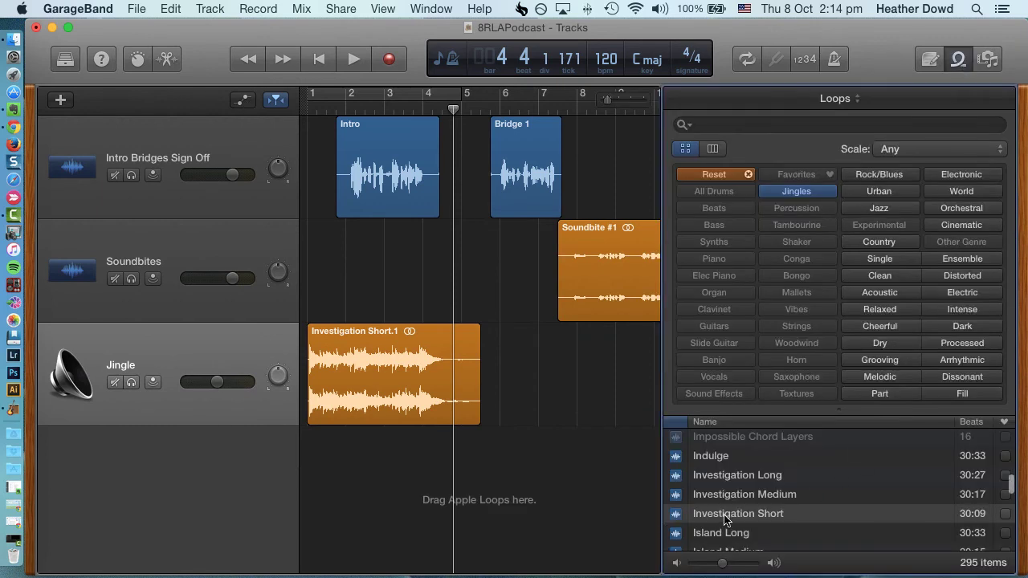
drag(725, 521, 608, 390)
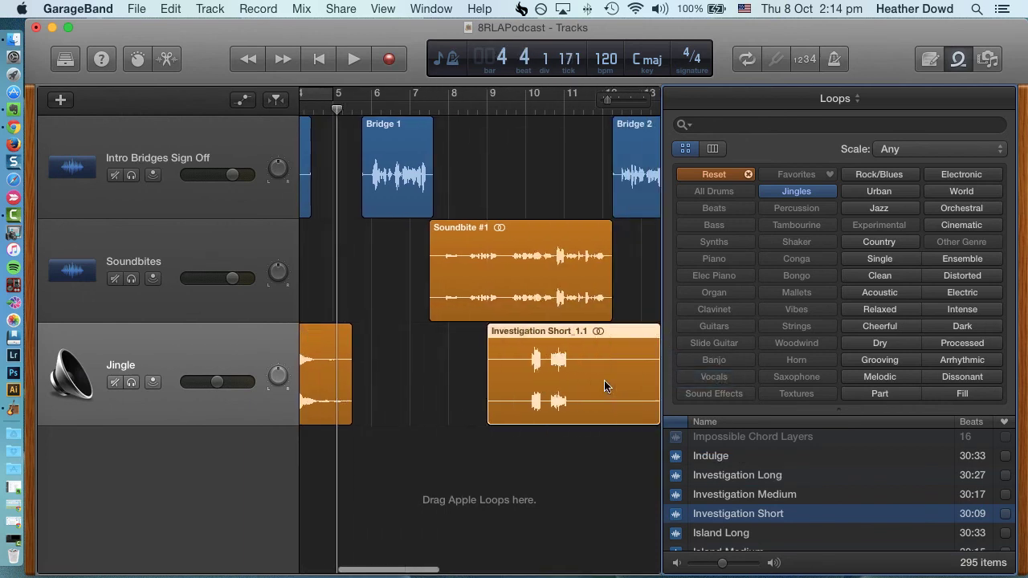
key(o)
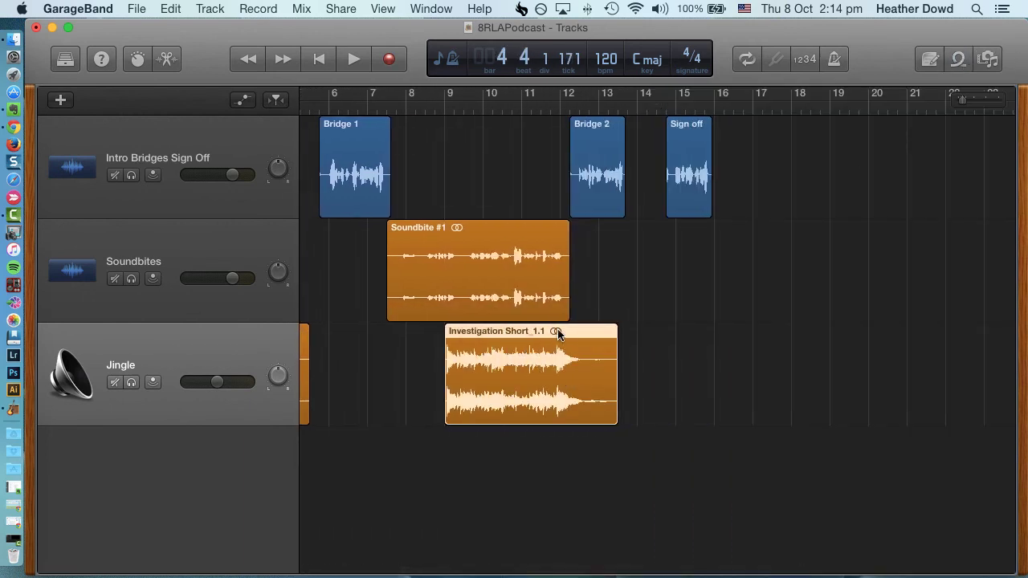
drag(559, 334, 761, 333)
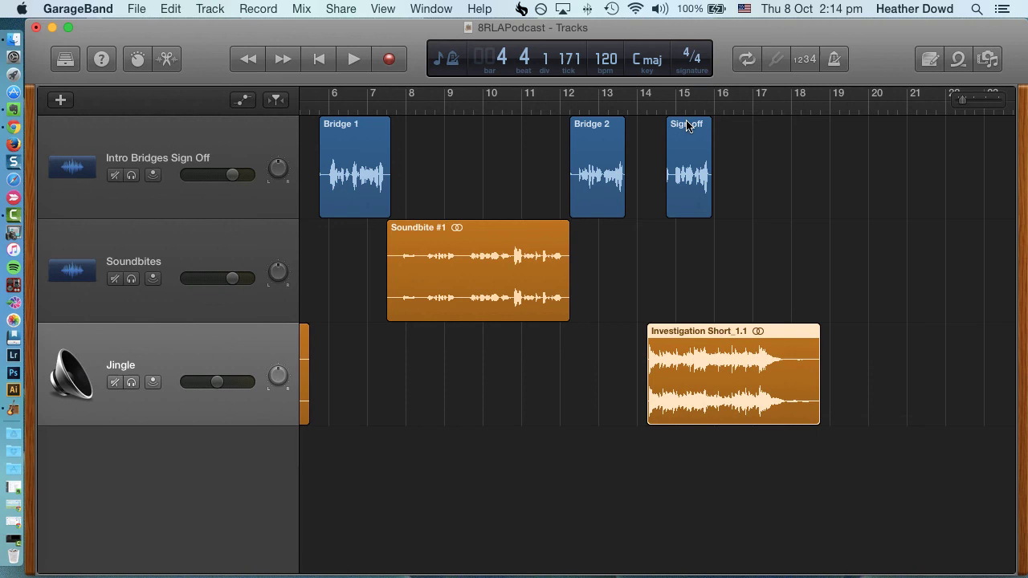
drag(687, 124, 697, 124)
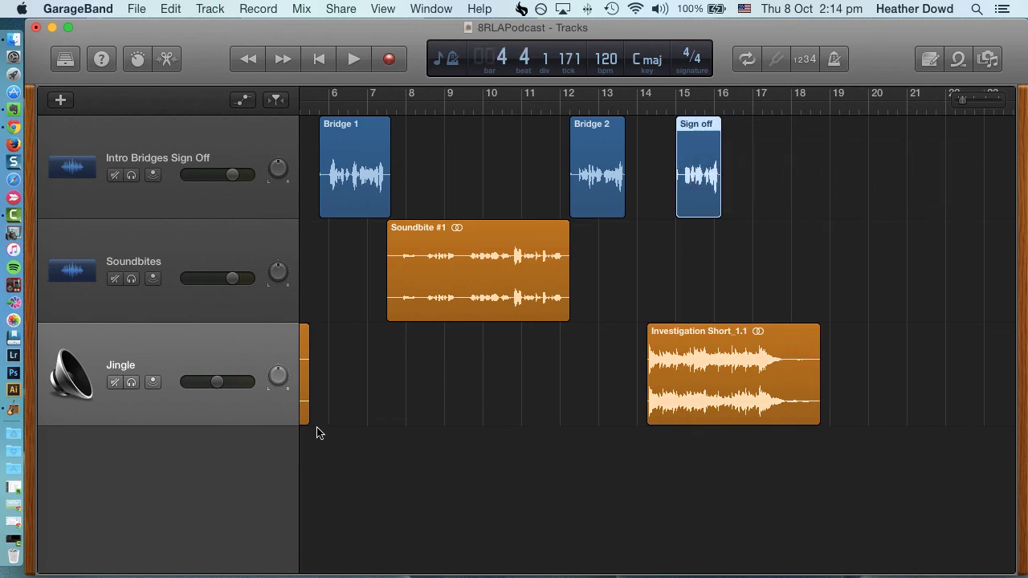
- Dip the second jingle's volume to about -33 dB under Sign off, then raise it back up
click(243, 99)
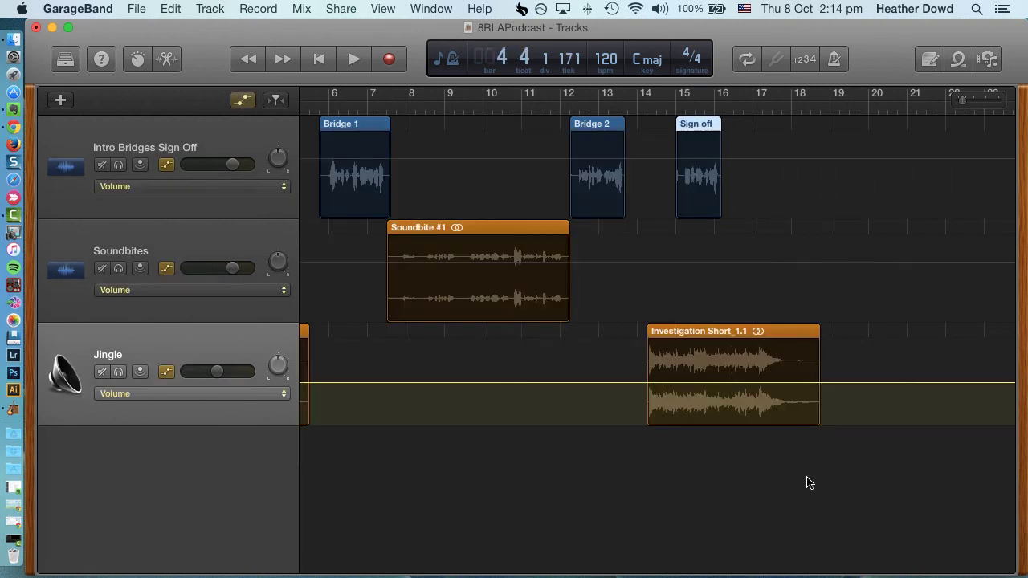
click(691, 383)
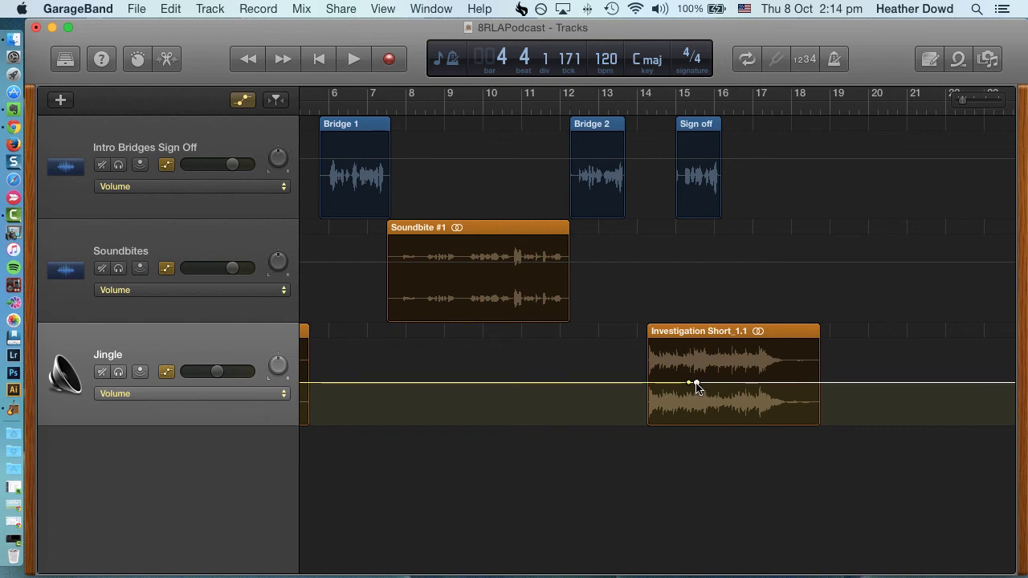
drag(698, 384, 699, 415)
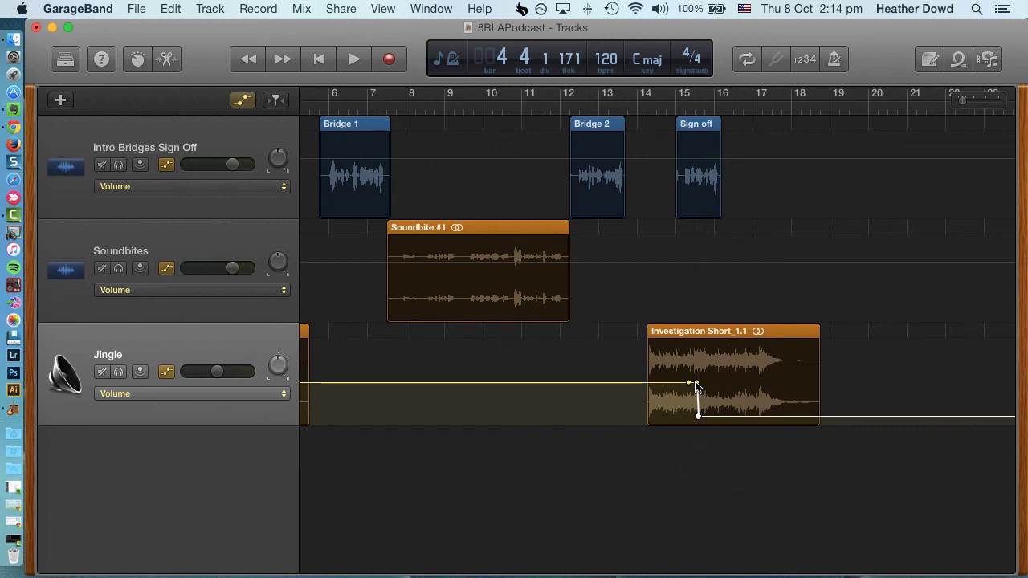
drag(697, 387, 696, 416)
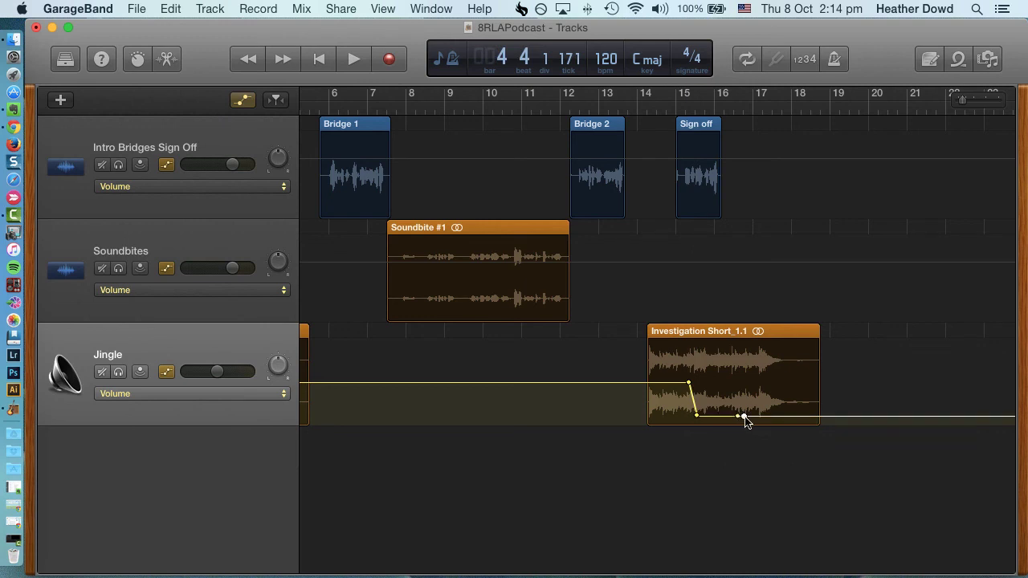
drag(744, 416, 744, 378)
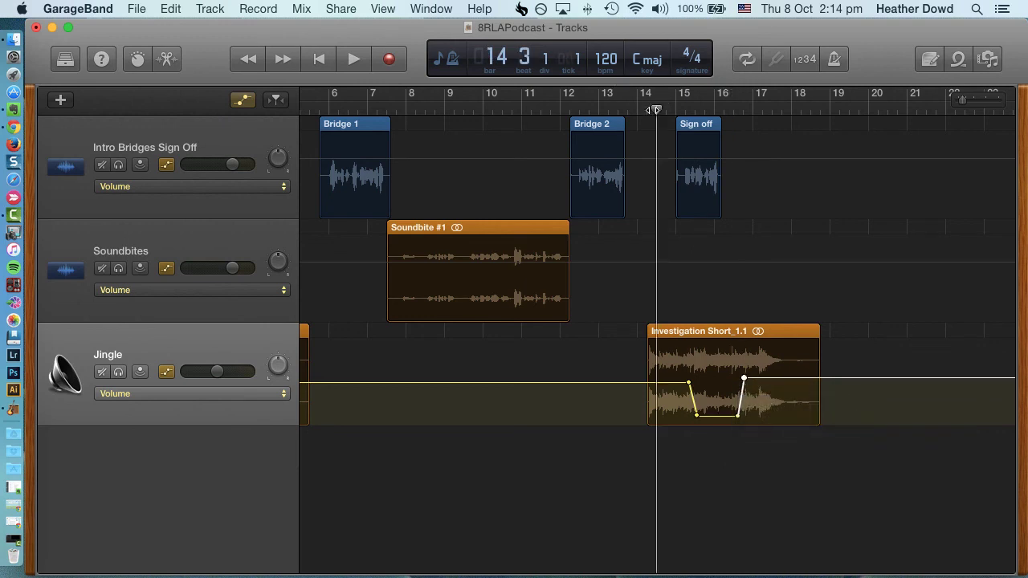
- Play back the ending to hear the new jingle dip, then stop
key(super+f)
click(355, 61)
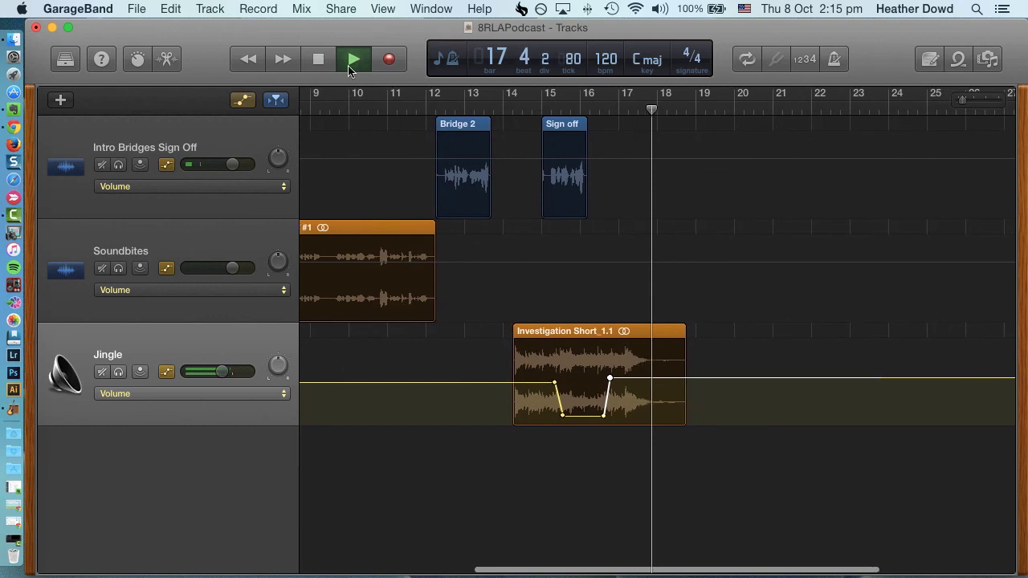
click(315, 60)
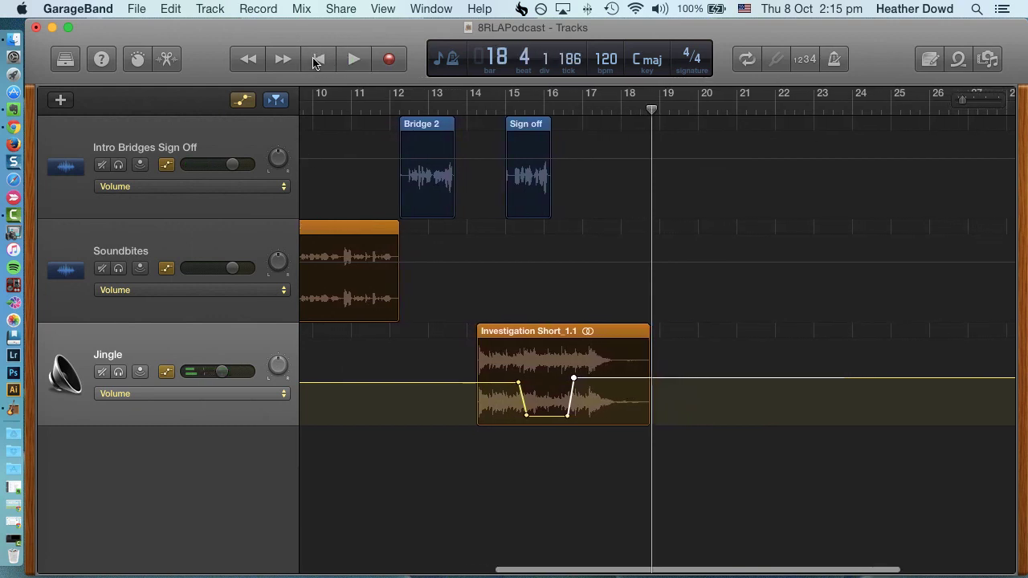